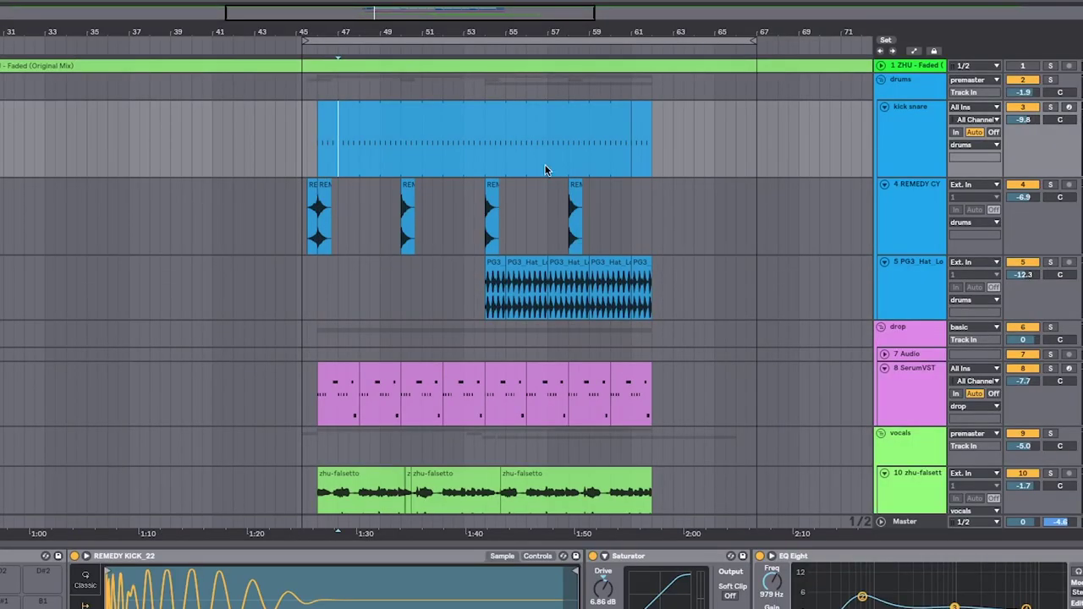
Play the arrangement from bar 45.5, then zoom in and select the first zhu-falsetto clip
{"action": "scroll", "coordinate": [910, 315], "scroll_direction": "down", "scroll_amount": 3}
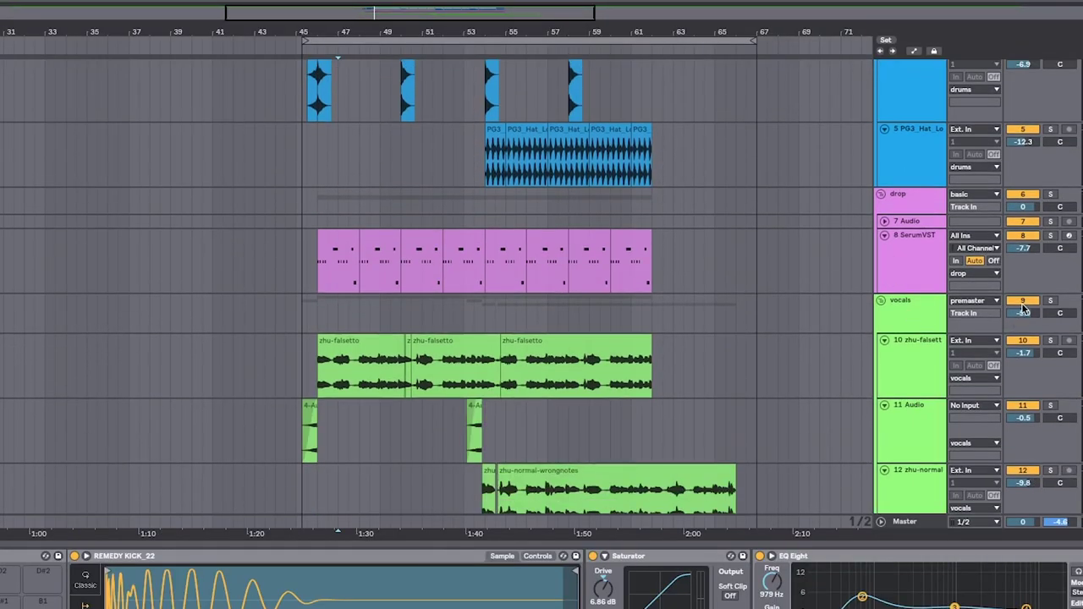
{"action": "scroll", "coordinate": [320, 276], "scroll_direction": "up", "scroll_amount": 2}
{"action": "left_click", "coordinate": [320, 276]}
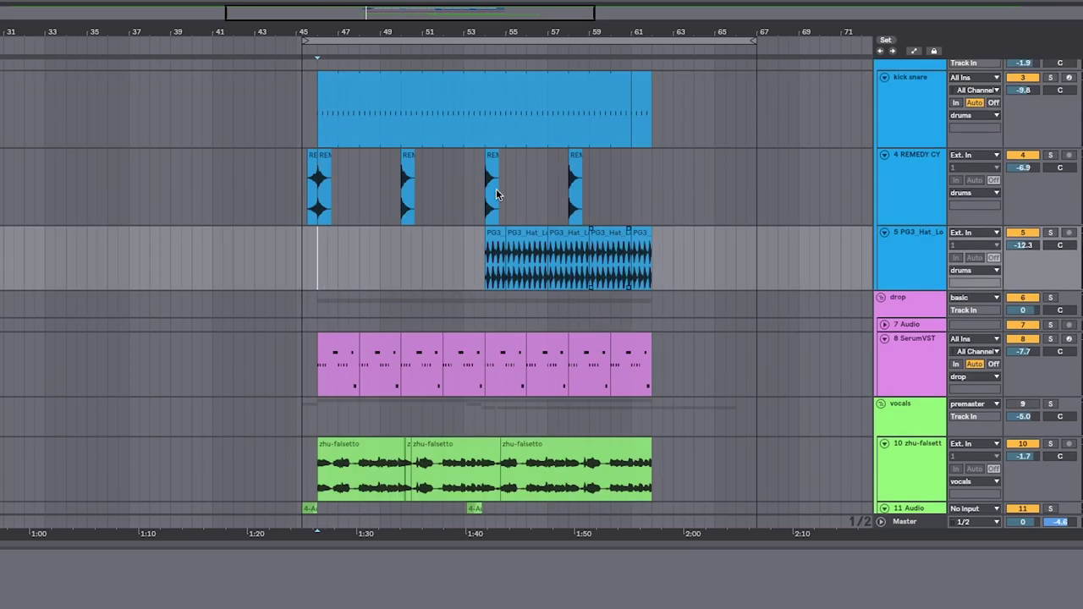
{"action": "key", "text": "space"}
{"action": "scroll", "coordinate": [475, 261], "scroll_direction": "down", "scroll_amount": 1}
{"action": "scroll", "coordinate": [475, 254], "scroll_direction": "up", "scroll_amount": 2}
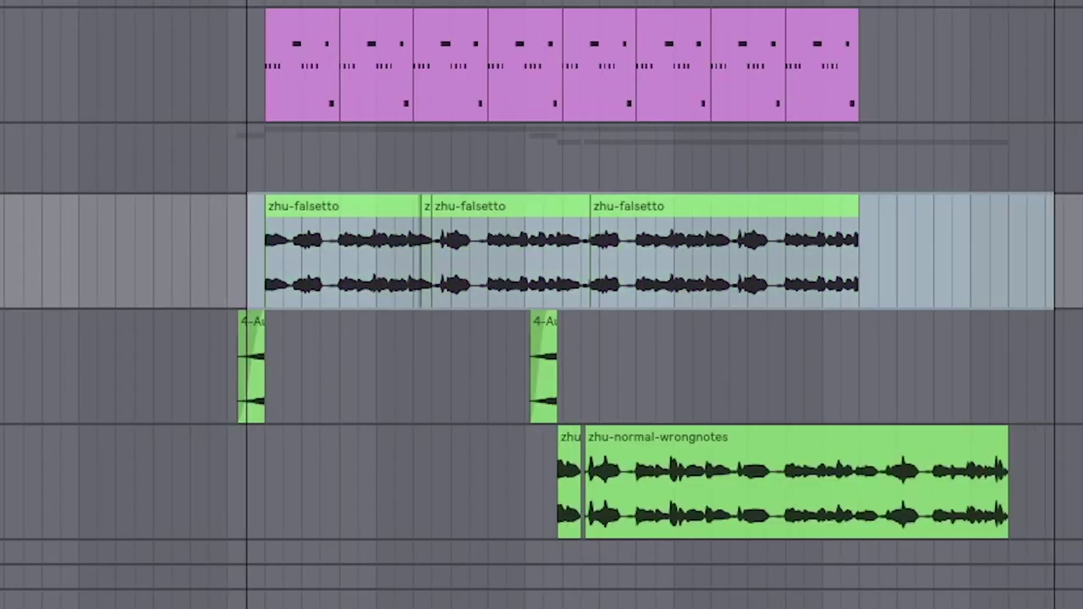
{"action": "key", "text": "plus"}
{"action": "left_click", "coordinate": [189, 280]}
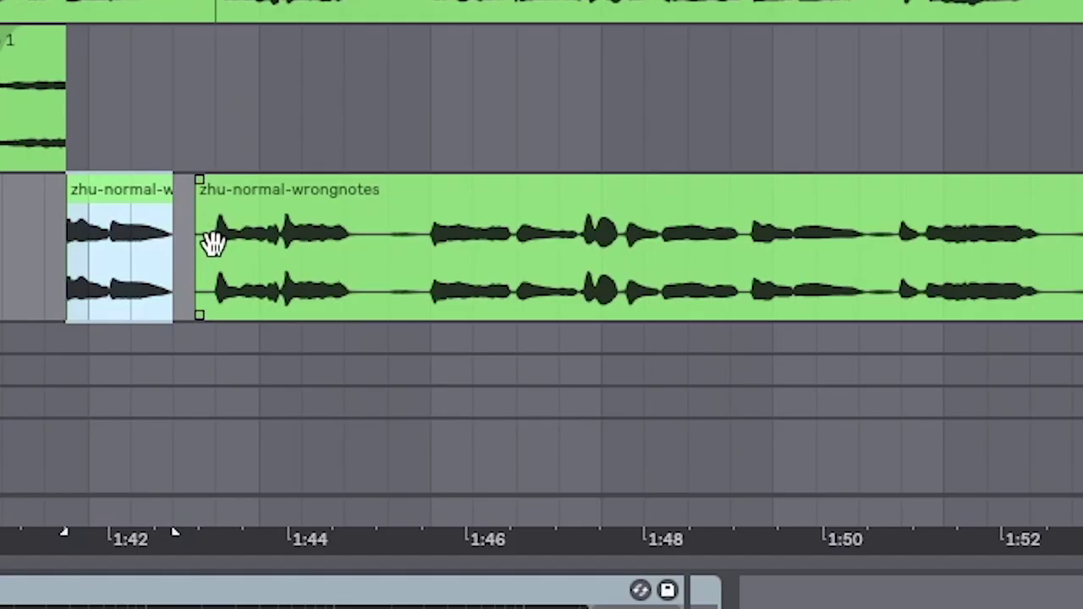
Play from a point before the vocals, select the small split falsetto clip, and replay
{"action": "left_click", "coordinate": [534, 321]}
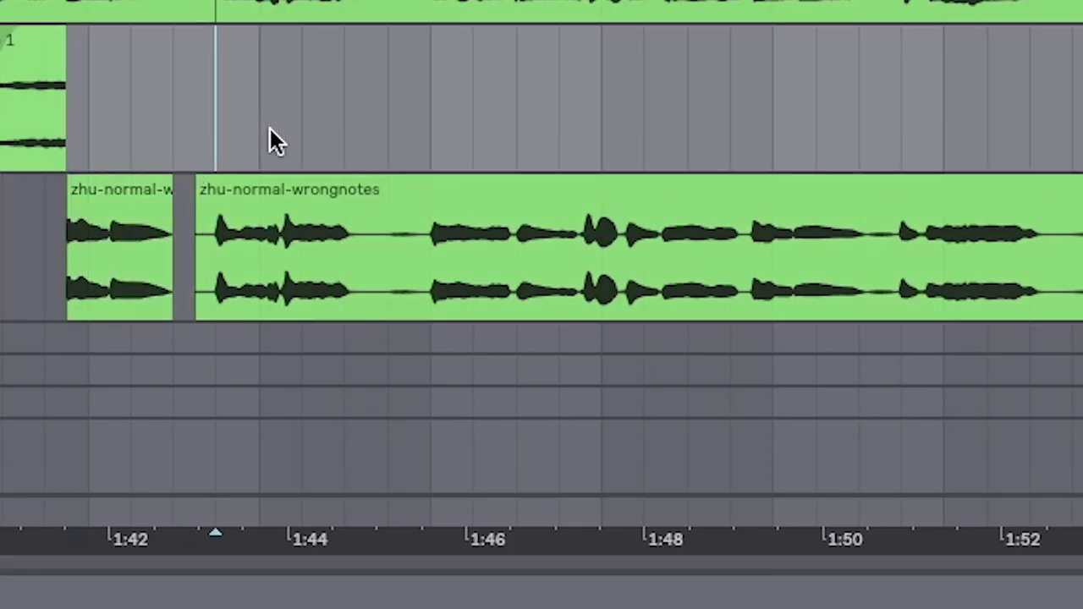
{"action": "key", "text": "space"}
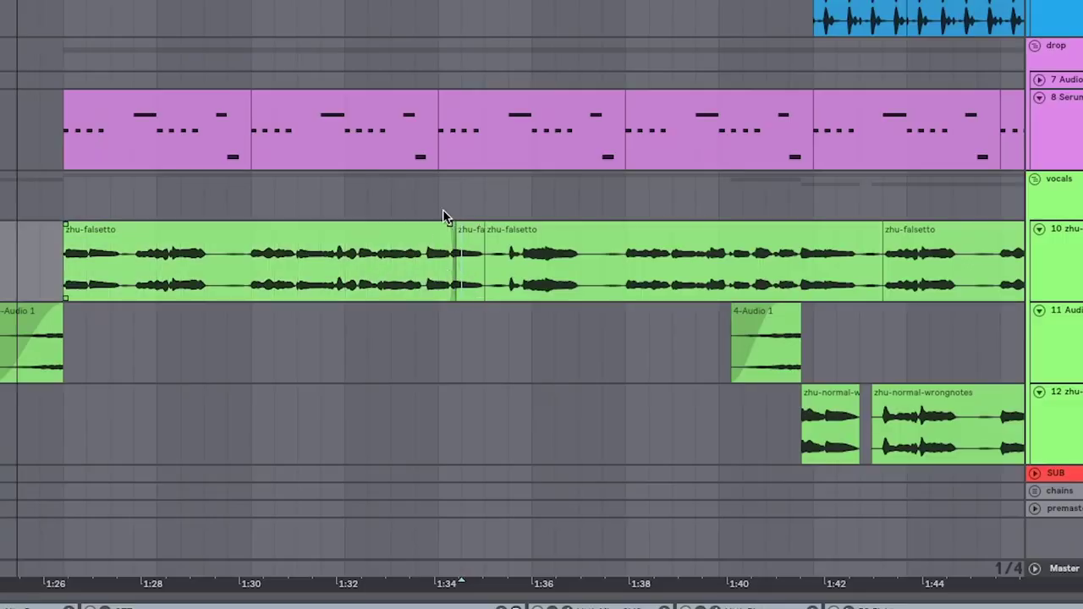
{"action": "left_click", "coordinate": [461, 233]}
{"action": "scroll", "coordinate": [483, 4], "scroll_direction": "up", "scroll_amount": 3}
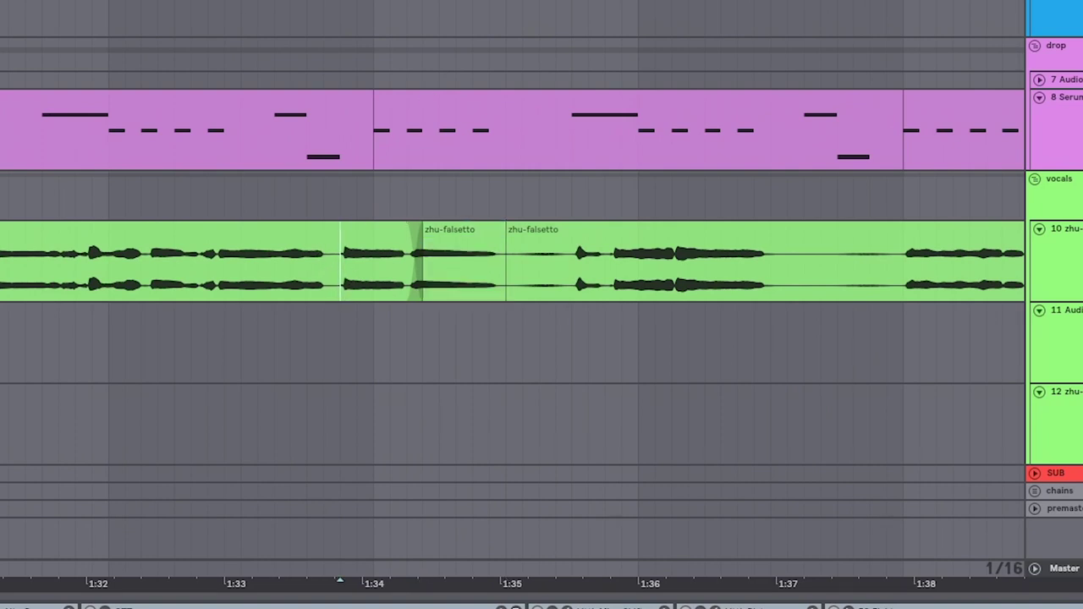
{"action": "scroll", "coordinate": [281, 226], "scroll_direction": "down", "scroll_amount": 3}
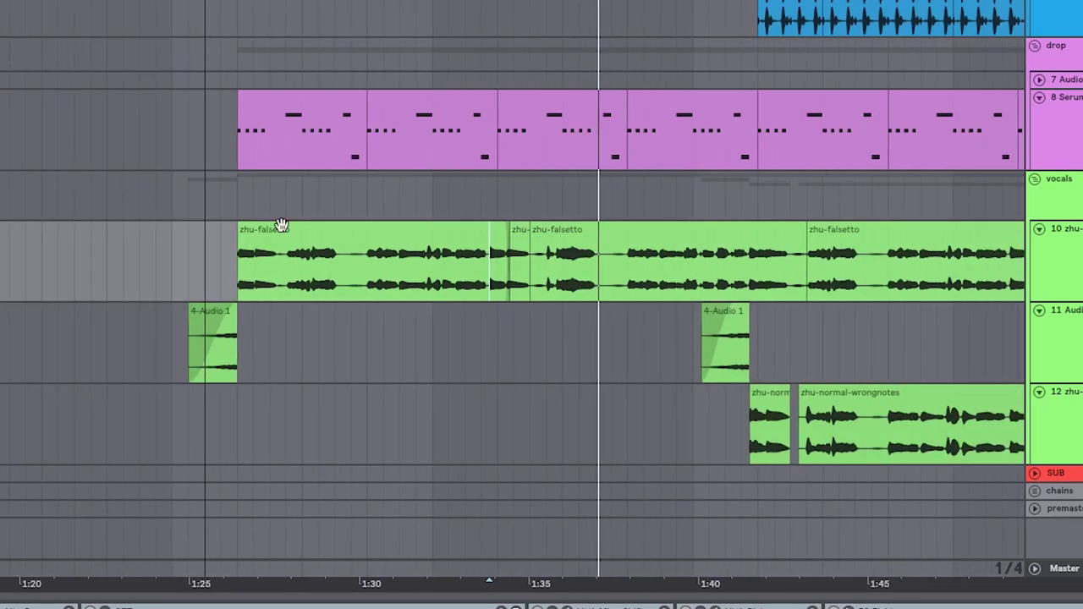
{"action": "key", "text": "space"}
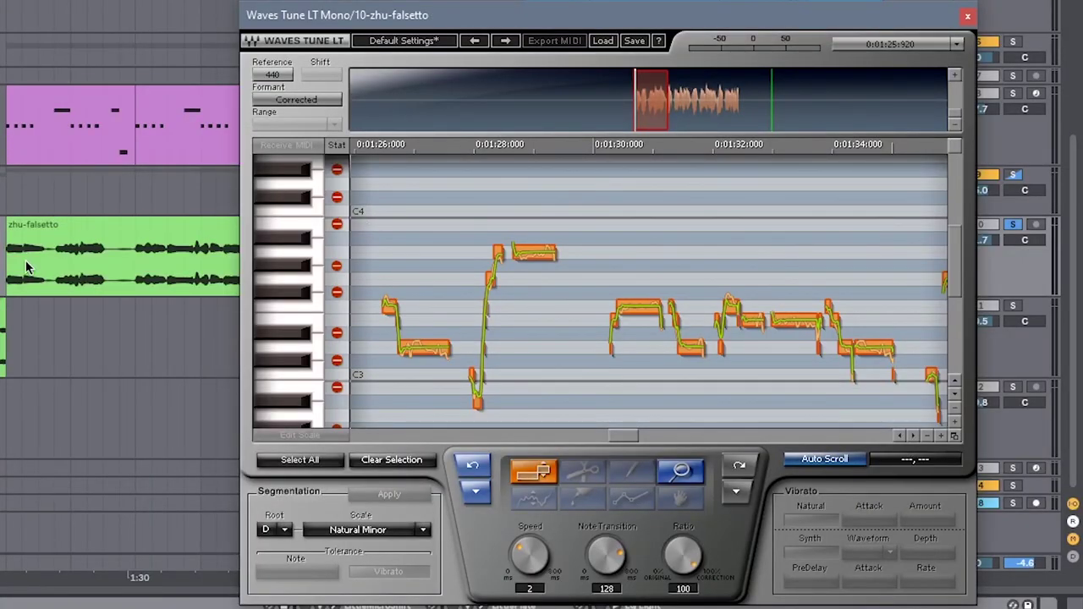
Tune the falsetto to D Natural Minor with Speed 2 and Note Transition 2, then play it
{"action": "left_click_drag", "start_coordinate": [549, 14], "coordinate": [563, 0]}
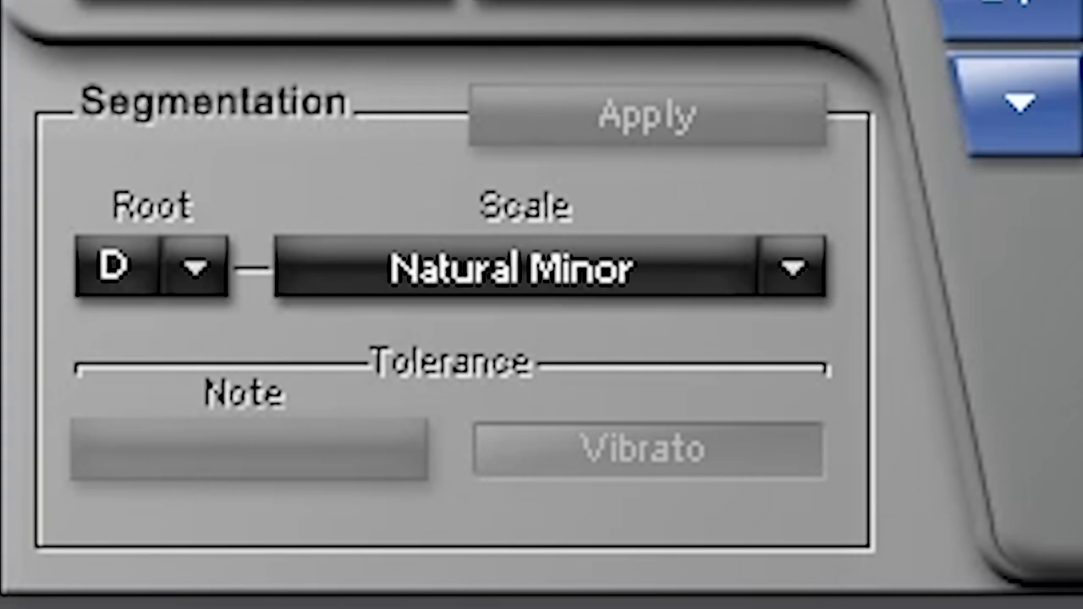
{"action": "type", "text": "t"}
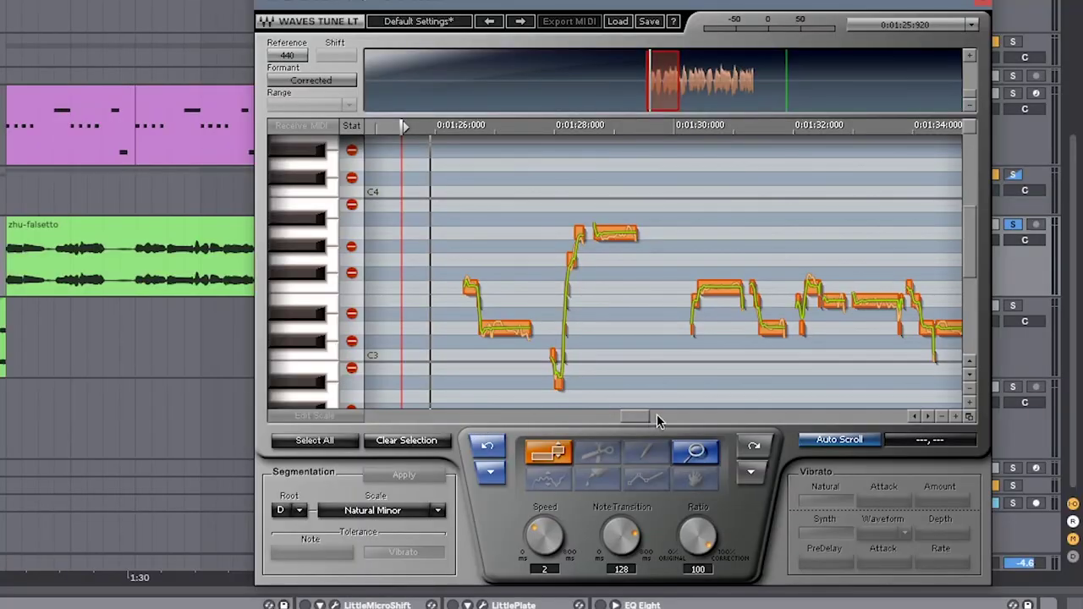
{"action": "mouse_move", "coordinate": [657, 414]}
{"action": "left_mouse_down"}
{"action": "mouse_move", "coordinate": [699, 416]}
{"action": "mouse_move", "coordinate": [666, 416]}
{"action": "left_mouse_up"}
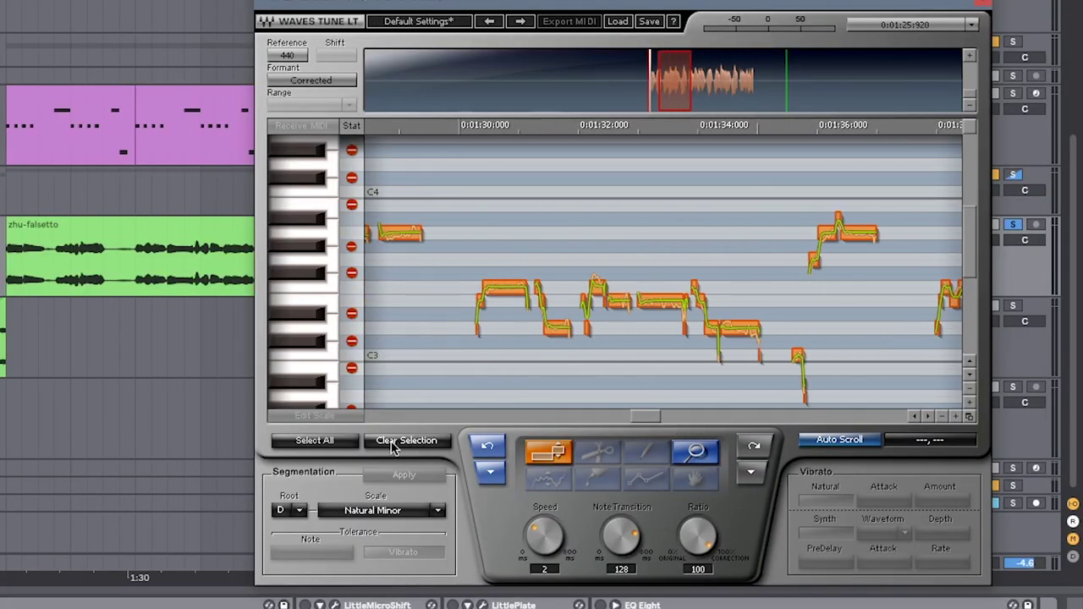
{"action": "left_click_drag", "start_coordinate": [544, 535], "coordinate": [559, 508]}
{"action": "key", "text": "space"}
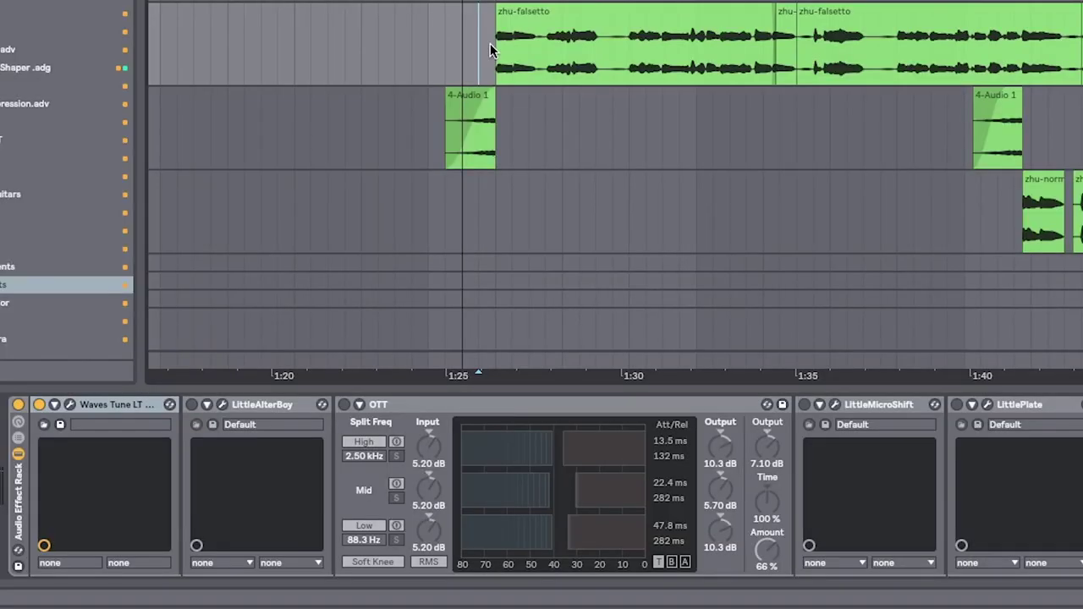
Reset Little AlterBoy's formant and drop it to -6.7, keeping pitch at 0.0
{"action": "left_click", "coordinate": [222, 405]}
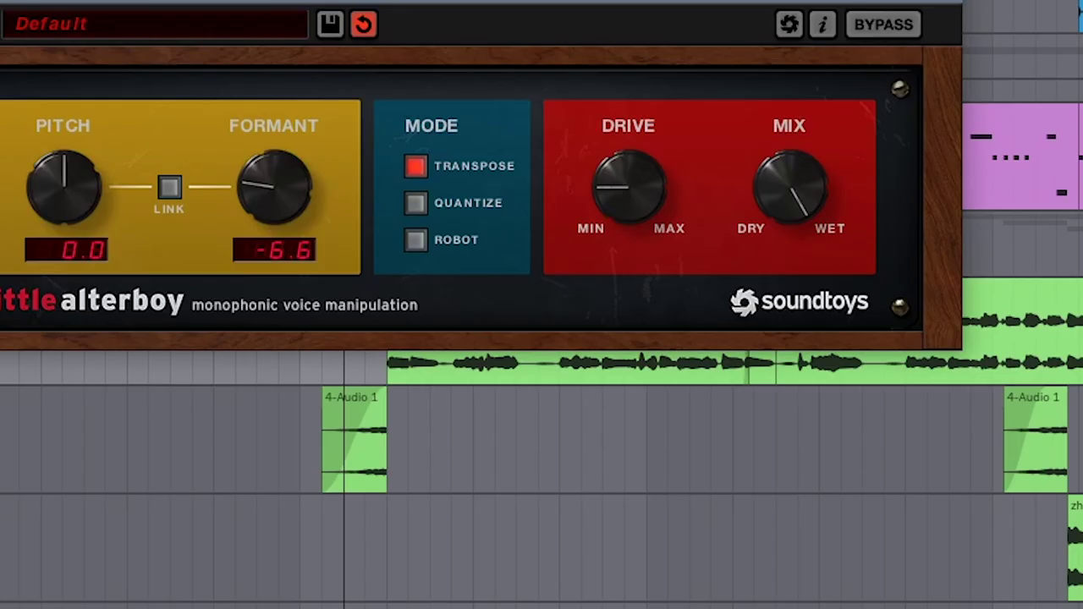
{"action": "left_click_drag", "start_coordinate": [93, 24], "coordinate": [250, 144]}
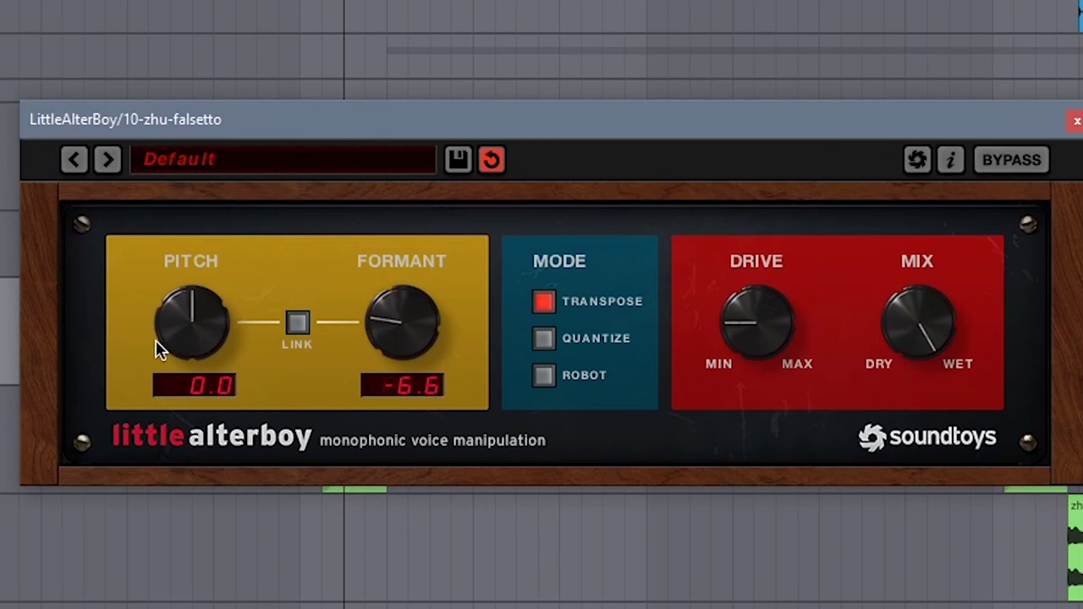
{"action": "left_click", "coordinate": [409, 360], "text": "alt"}
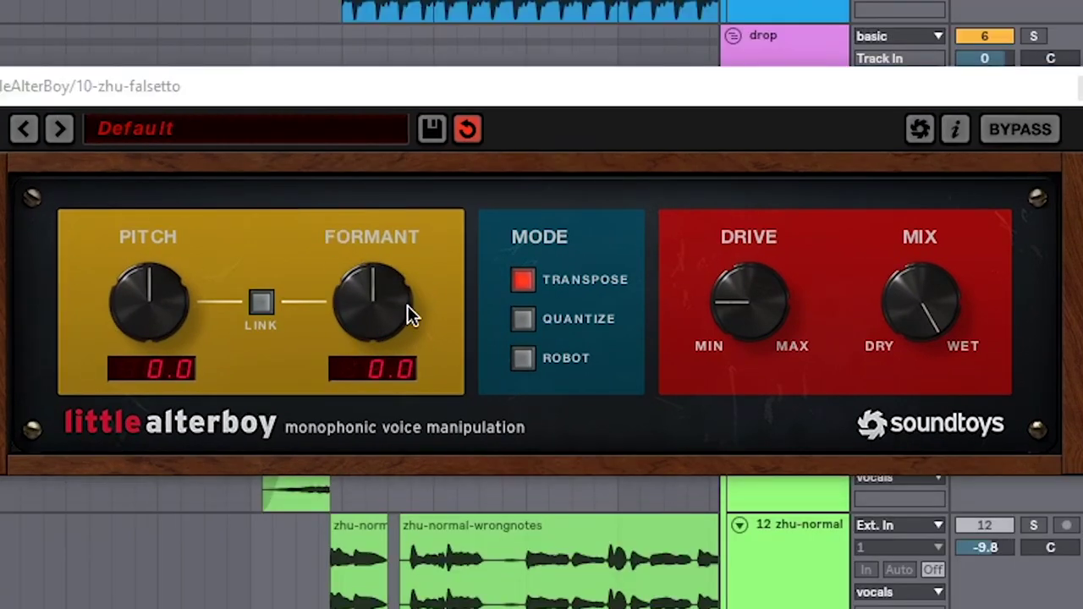
{"action": "left_click_drag", "start_coordinate": [378, 297], "coordinate": [365, 371]}
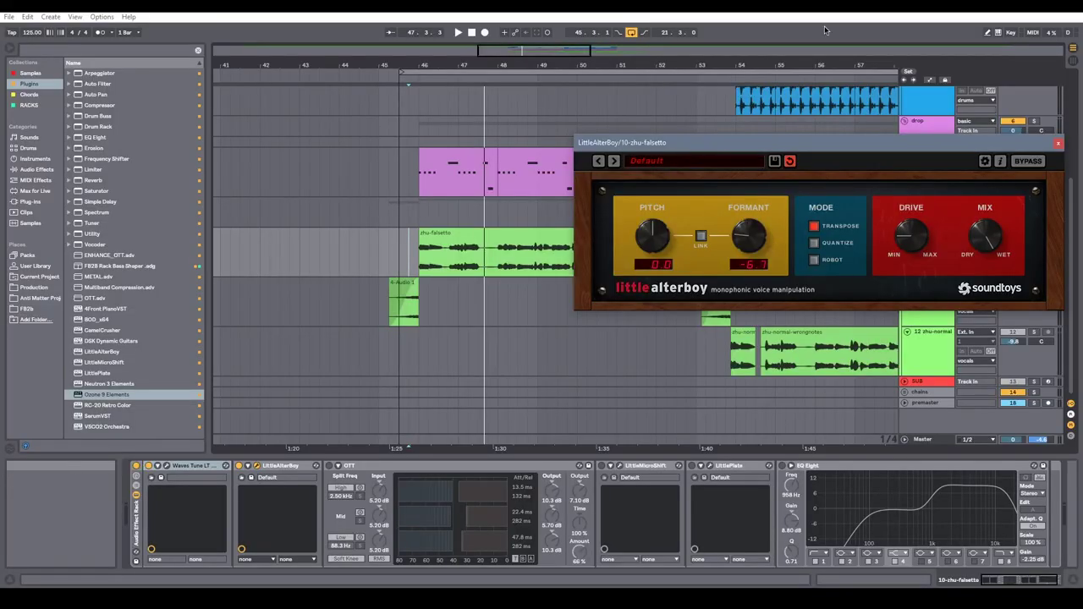
{"action": "left_click", "coordinate": [1059, 147]}
Select the zhu-falsetto clip and check its Clip View transpose amount
{"action": "left_click", "coordinate": [448, 254]}
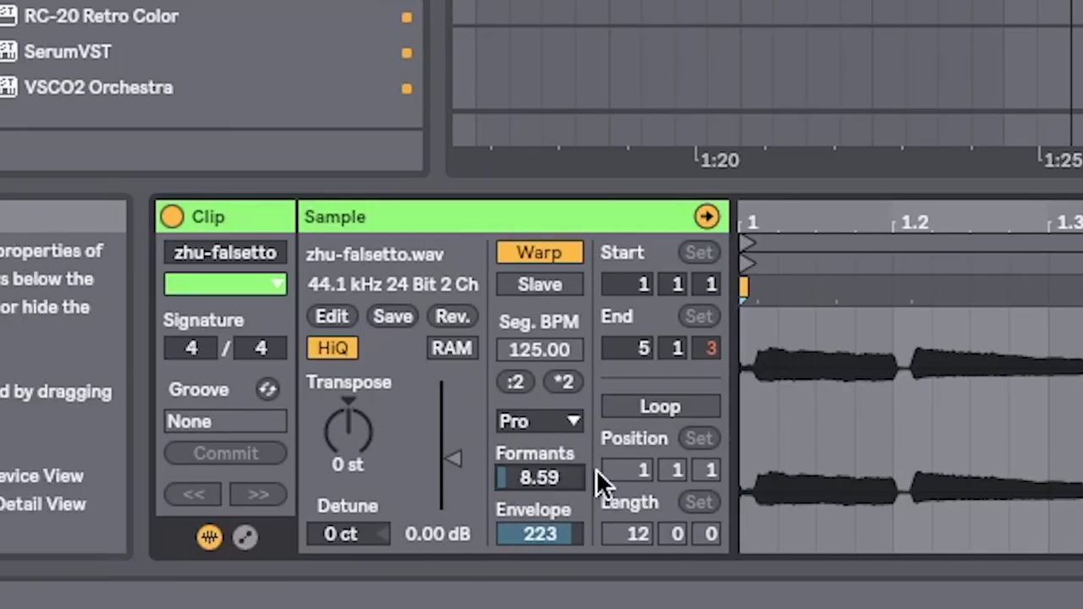
{"action": "left_click", "coordinate": [349, 430]}
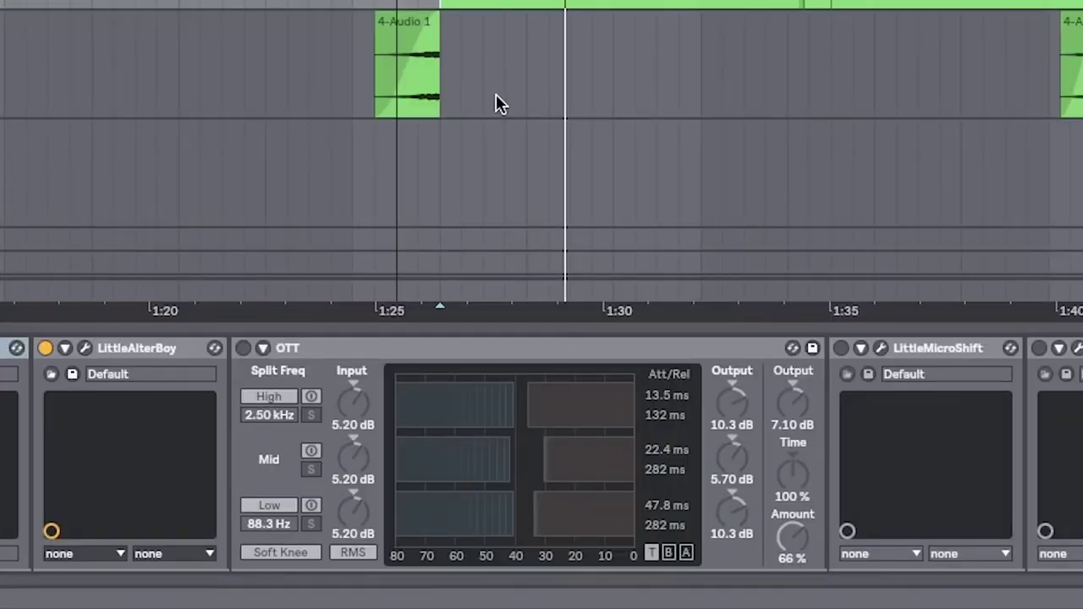
Turn the OTT compressor back on and enable the LittleMicroShift effect after it
{"action": "left_click", "coordinate": [243, 348]}
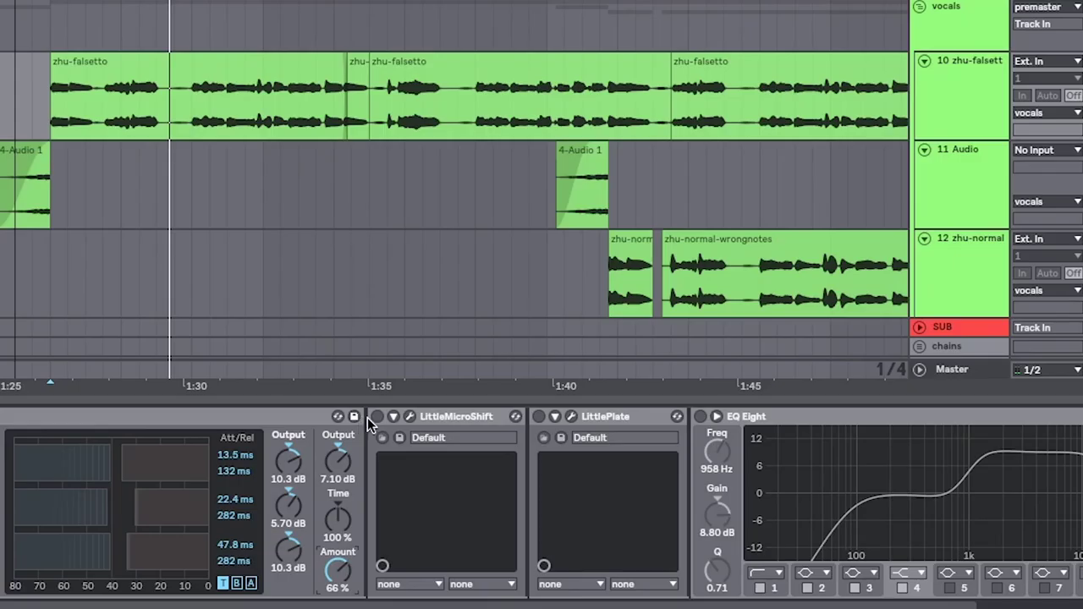
{"action": "left_click", "coordinate": [832, 349]}
{"action": "left_click", "coordinate": [378, 418]}
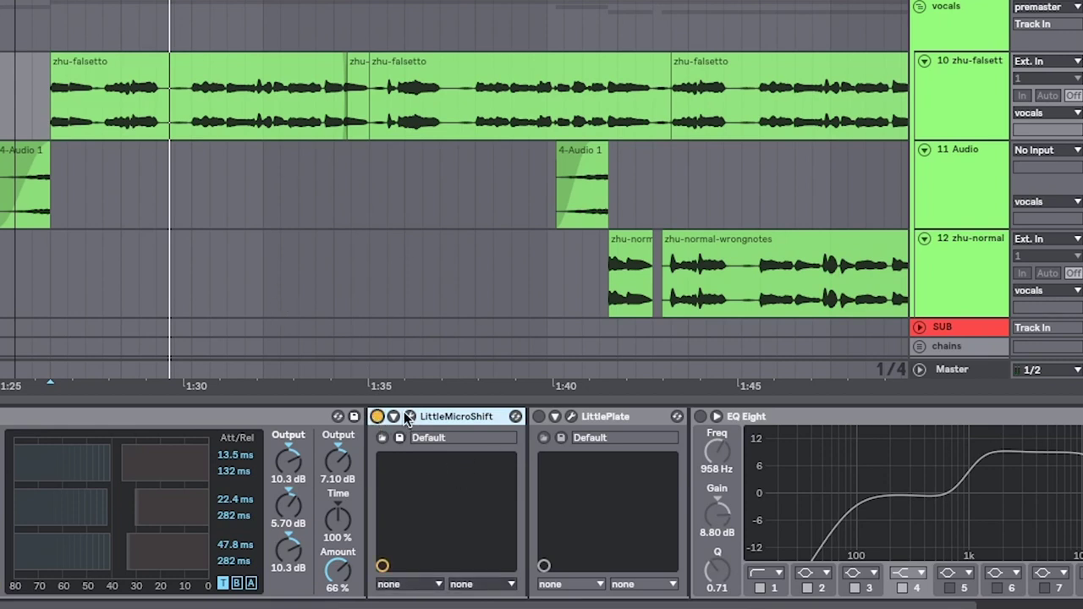
Turn Little MicroShift's MIX toward dry while playing, close it, and enable LittlePlate
{"action": "left_click", "coordinate": [409, 417]}
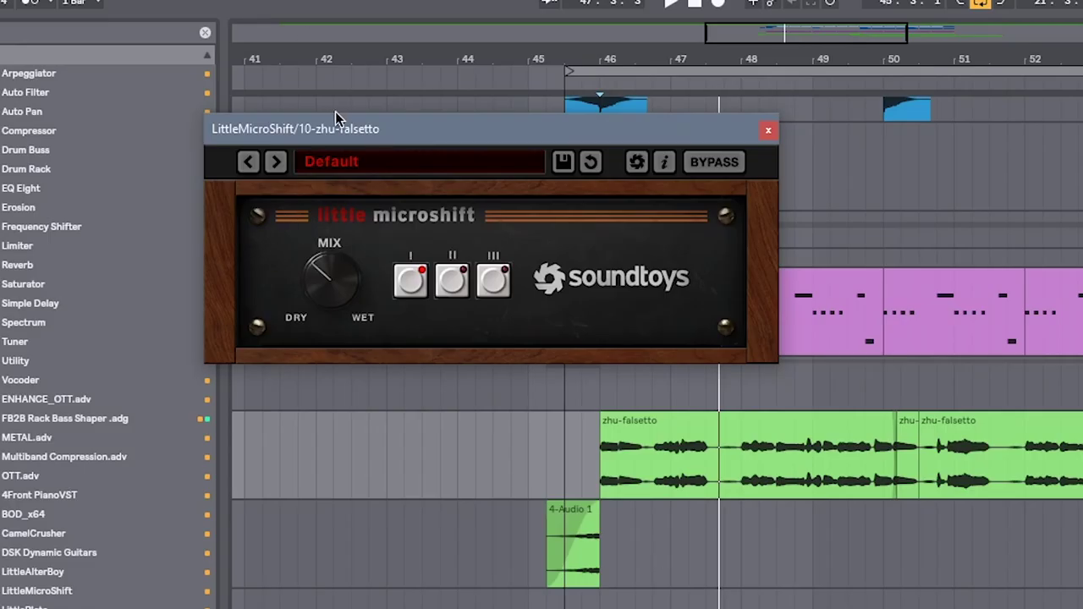
{"action": "left_click_drag", "start_coordinate": [336, 118], "coordinate": [487, 235]}
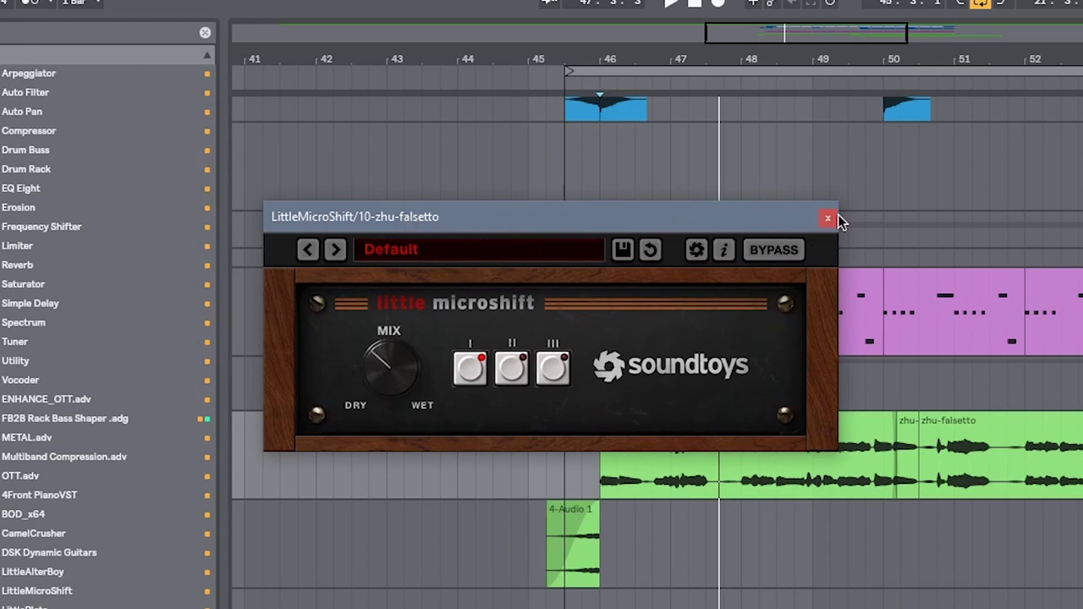
{"action": "key", "text": "space"}
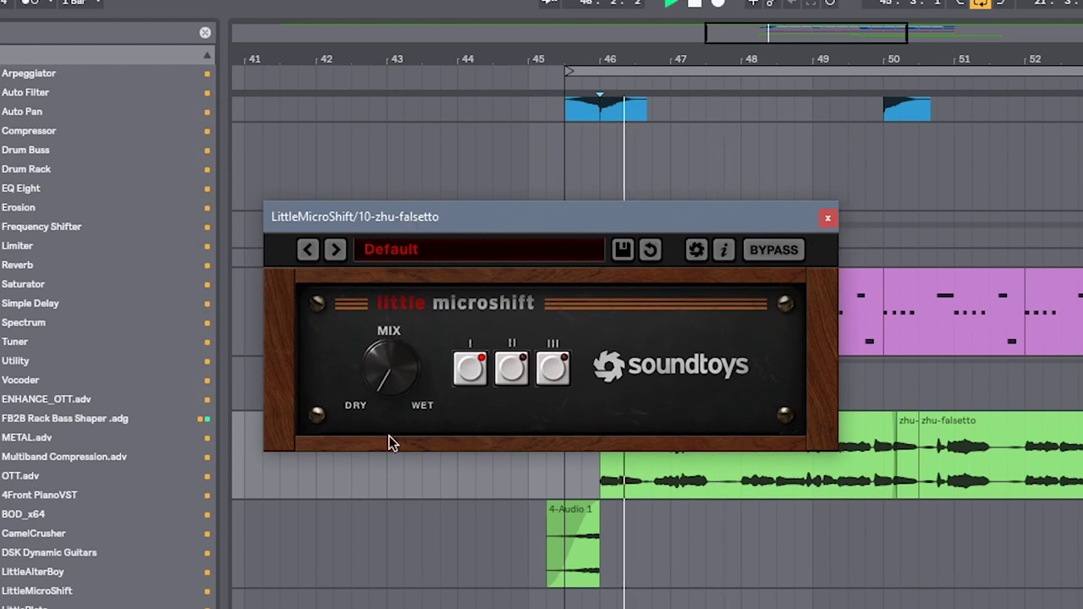
{"action": "left_click_drag", "start_coordinate": [385, 368], "coordinate": [355, 409]}
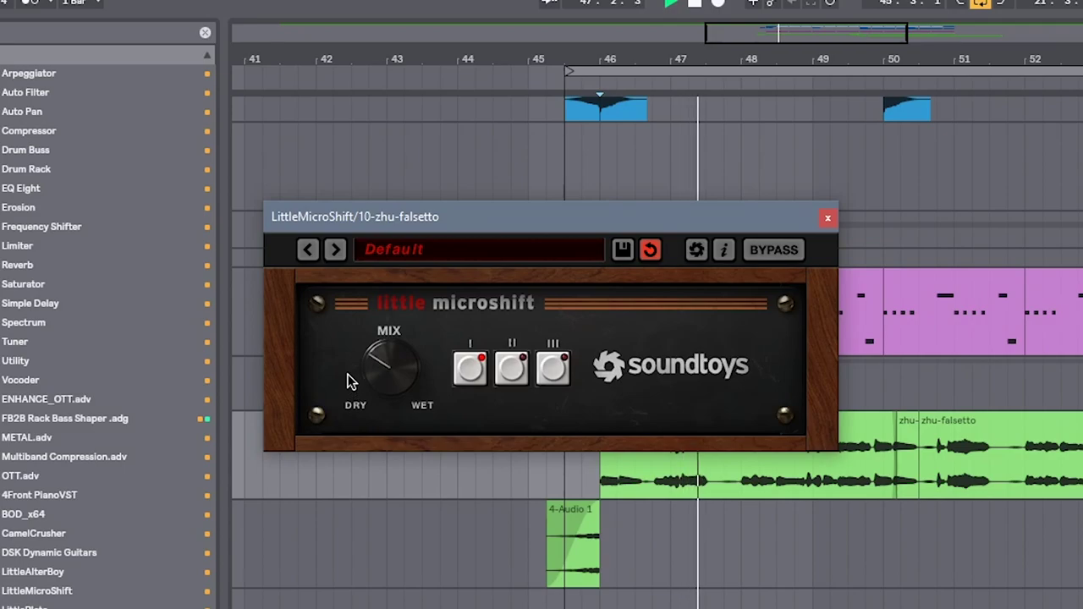
{"action": "left_click", "coordinate": [828, 219]}
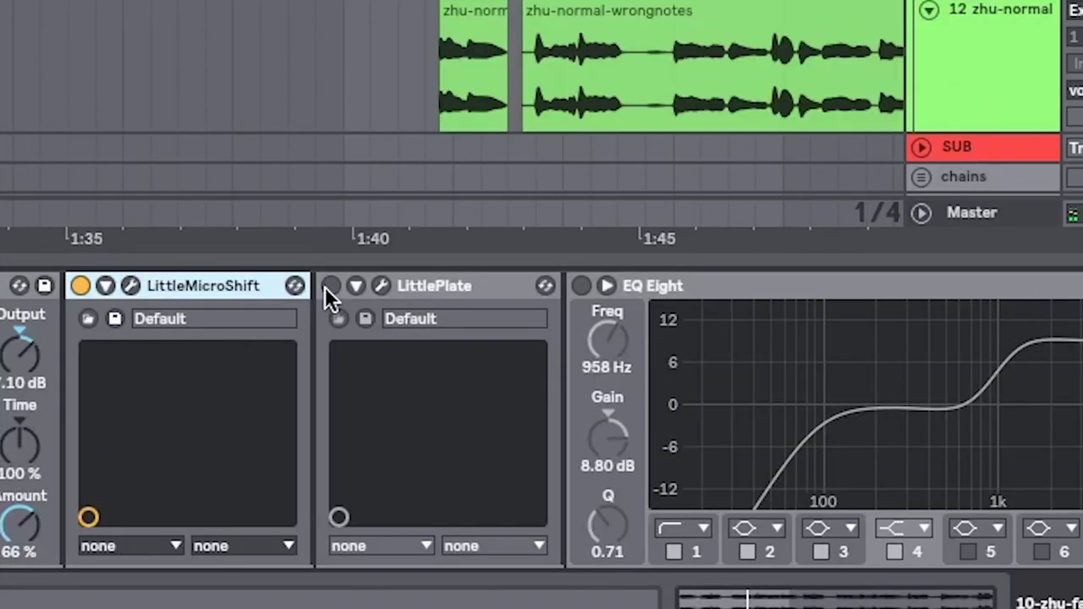
{"action": "left_click", "coordinate": [329, 286]}
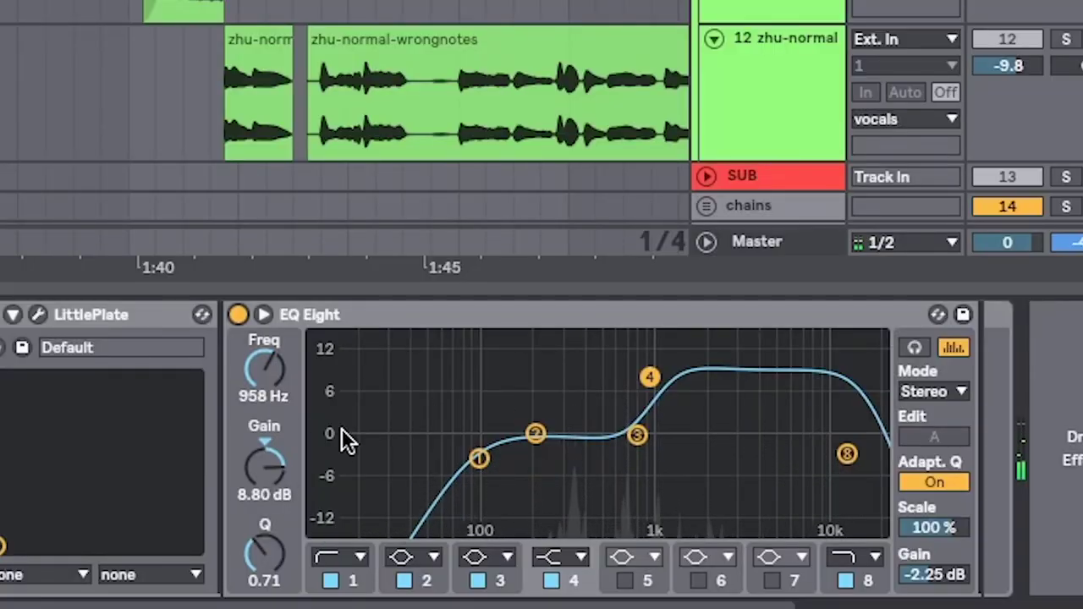
Select the falsetto vocal track in the arrangement to show its effect chain
{"action": "scroll", "coordinate": [346, 110], "scroll_direction": "up", "scroll_amount": 10}
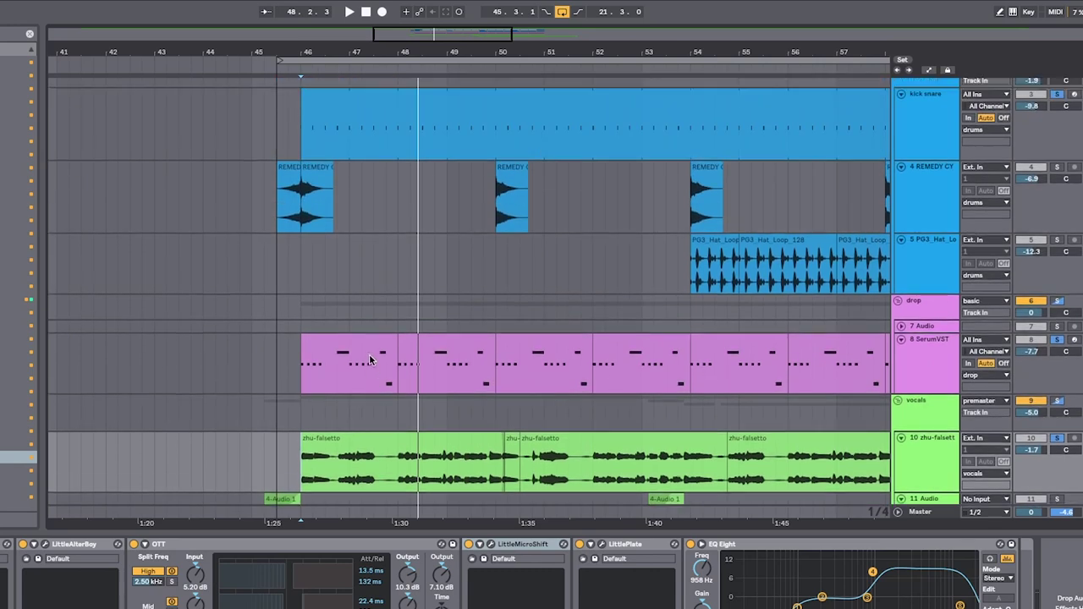
{"action": "scroll", "coordinate": [370, 360], "scroll_direction": "up", "scroll_amount": 2}
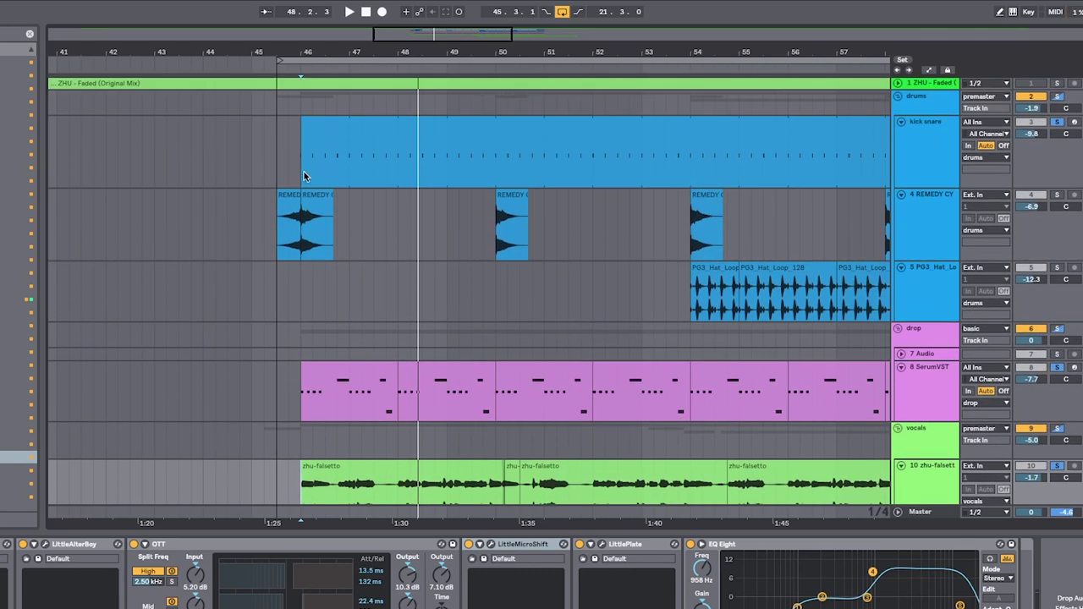
{"action": "left_click_drag", "start_coordinate": [299, 167], "coordinate": [496, 391]}
{"action": "scroll", "coordinate": [510, 385], "scroll_direction": "down", "scroll_amount": 4}
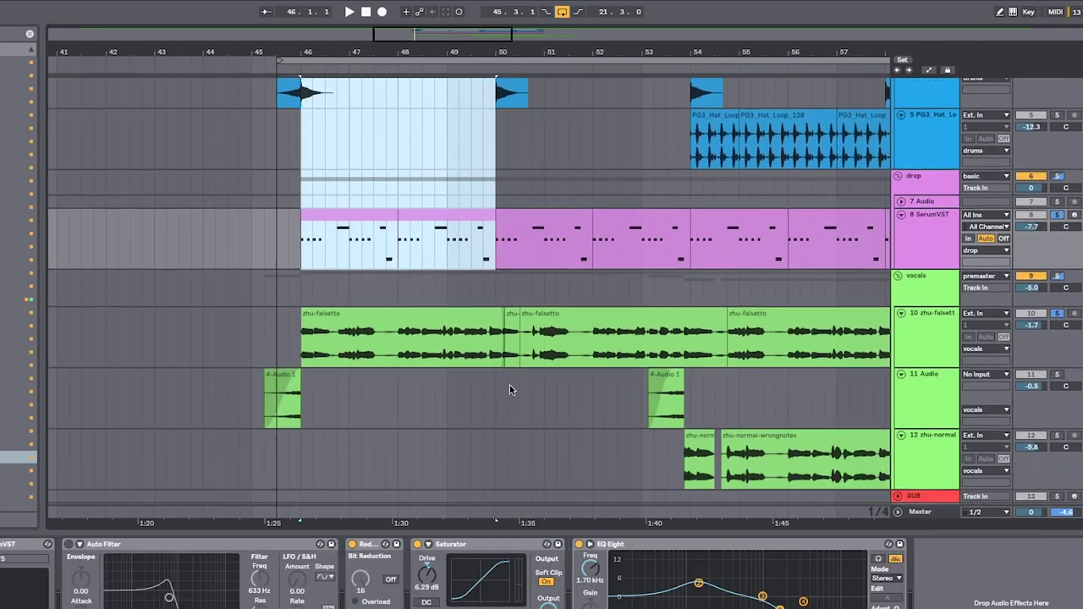
{"action": "left_click", "coordinate": [381, 358]}
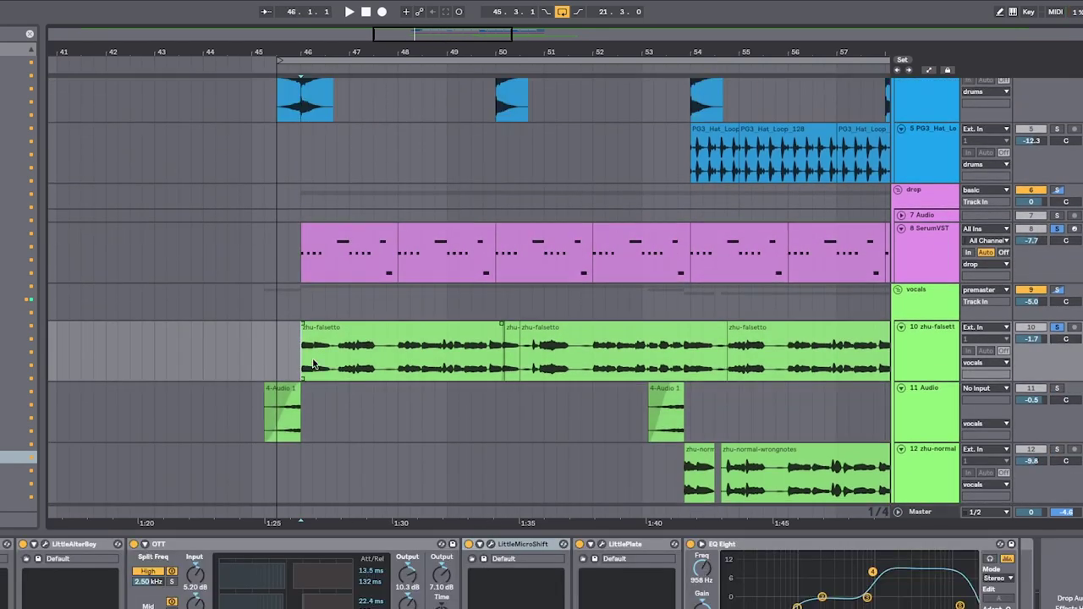
Select all the zhu-falsetto clips and play the vocals through the LittlePlate reverb
{"action": "scroll", "coordinate": [313, 364], "scroll_direction": "up", "scroll_amount": 5}
{"action": "left_click_drag", "start_coordinate": [283, 164], "coordinate": [692, 396]}
{"action": "scroll", "coordinate": [372, 269], "scroll_direction": "down", "scroll_amount": 4}
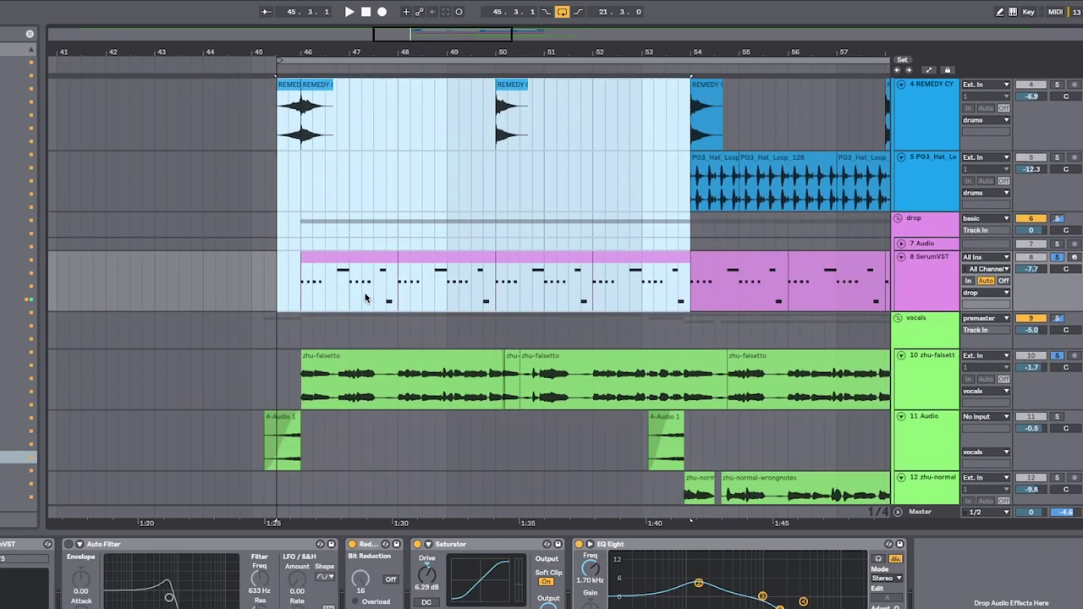
{"action": "left_click", "coordinate": [309, 319]}
{"action": "left_click_drag", "start_coordinate": [479, 339], "coordinate": [737, 353]}
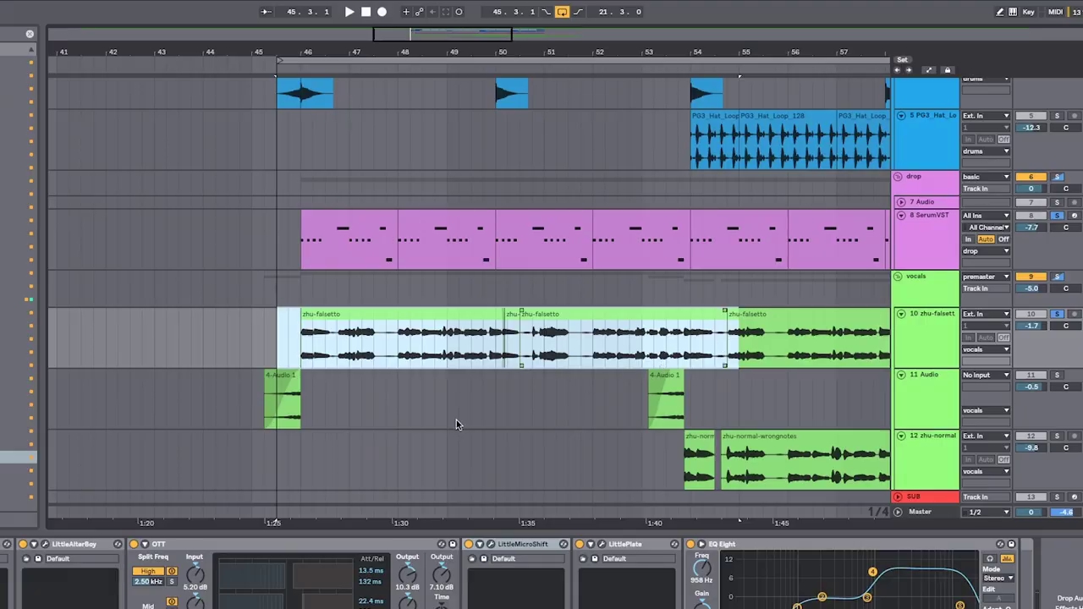
{"action": "scroll", "coordinate": [456, 420], "scroll_direction": "down", "scroll_amount": 1}
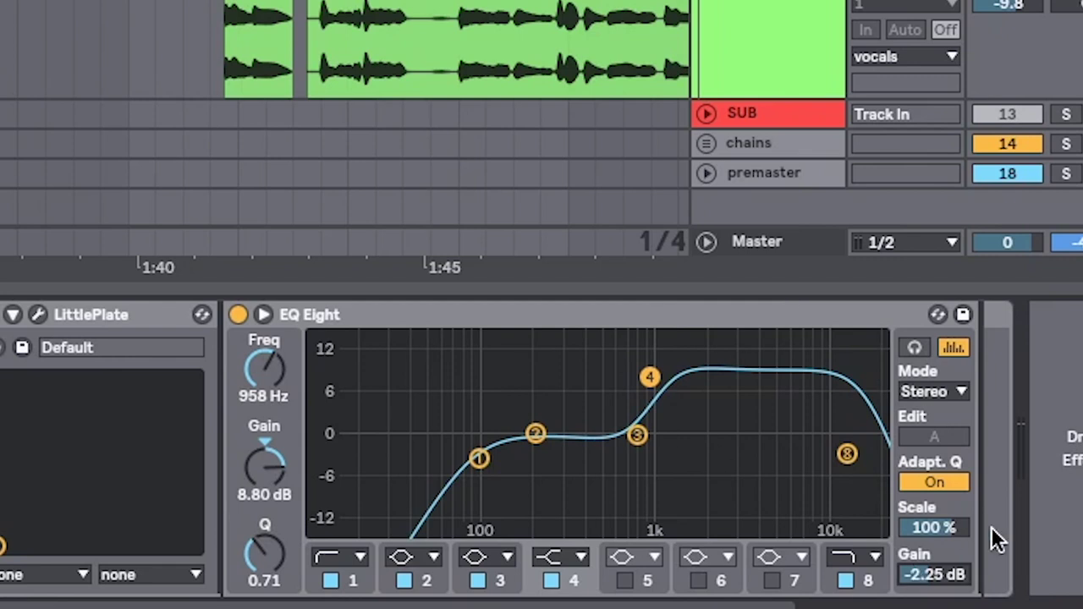
{"action": "key", "text": "space"}
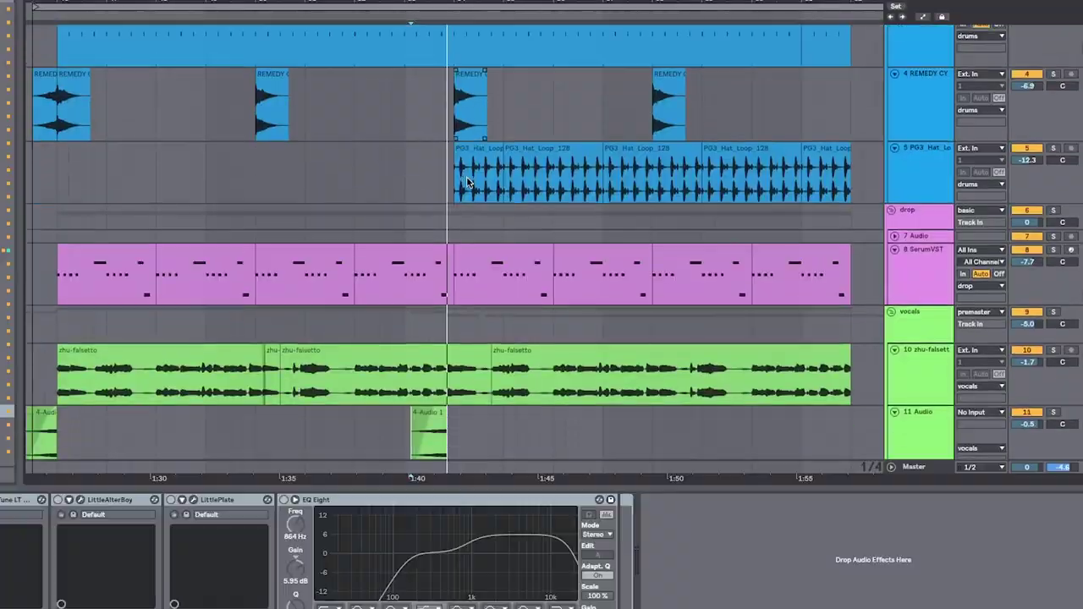
{"action": "scroll", "coordinate": [459, 211], "scroll_direction": "down", "scroll_amount": 3}
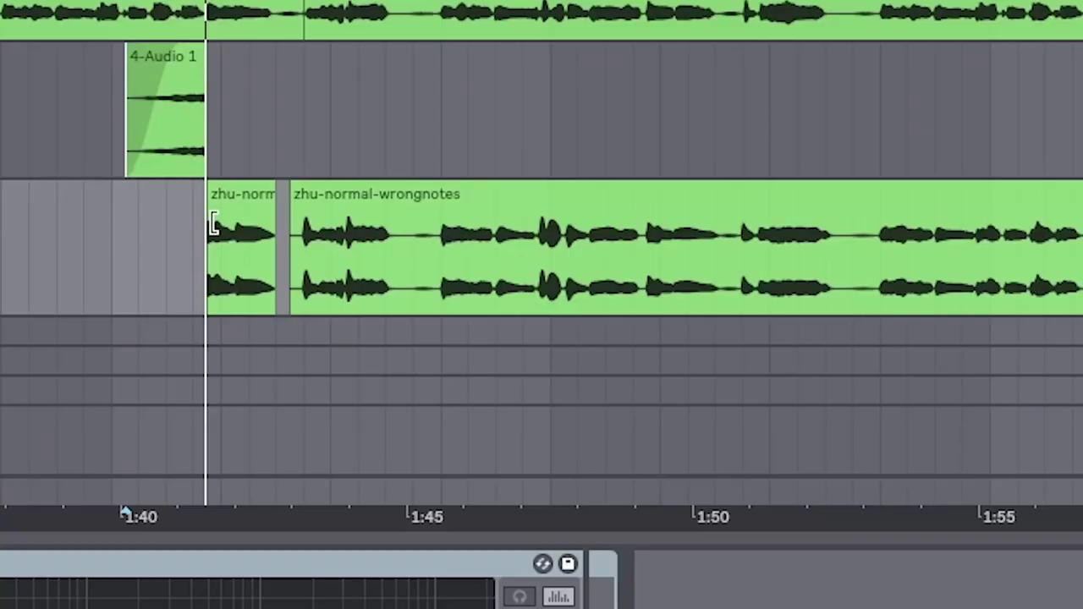
{"action": "key", "text": "space"}
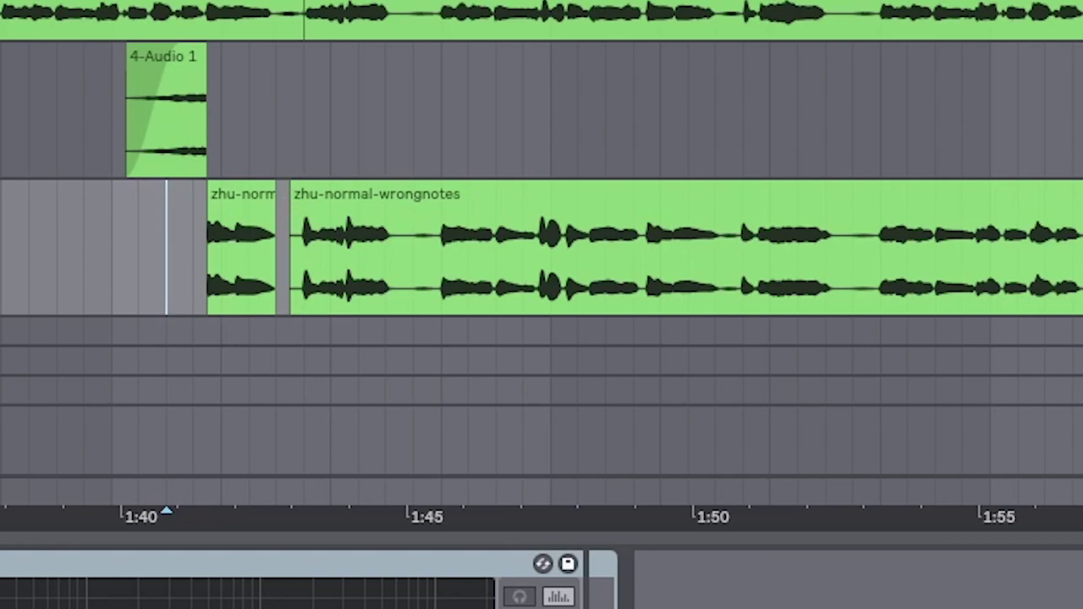
{"action": "key", "text": "shift+Tab"}
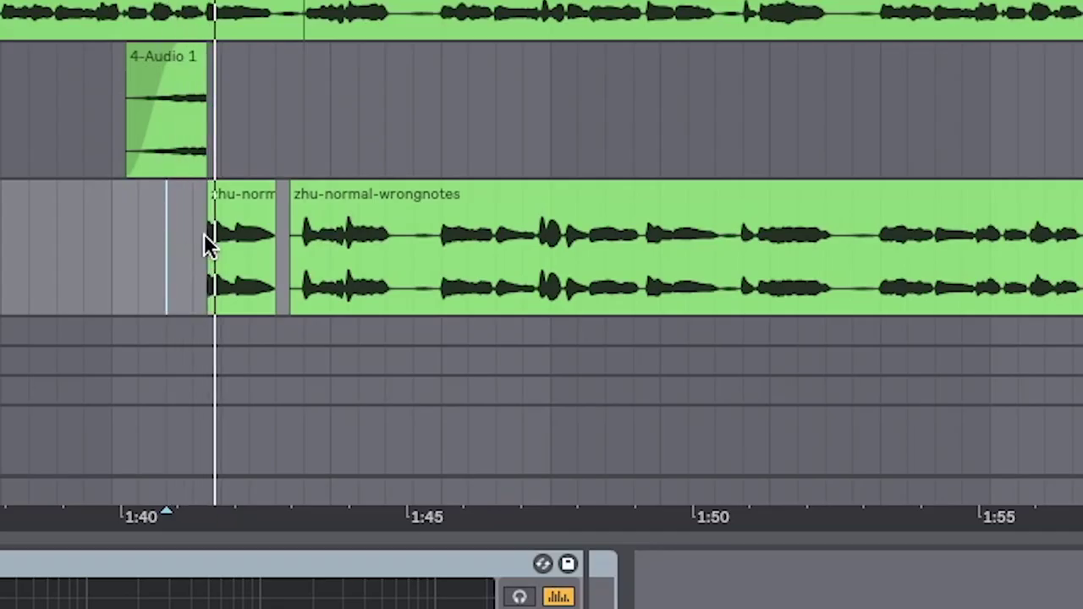
{"action": "scroll", "coordinate": [322, 155], "scroll_direction": "right", "scroll_amount": 2}
{"action": "scroll", "coordinate": [334, 134], "scroll_direction": "right", "scroll_amount": 1}
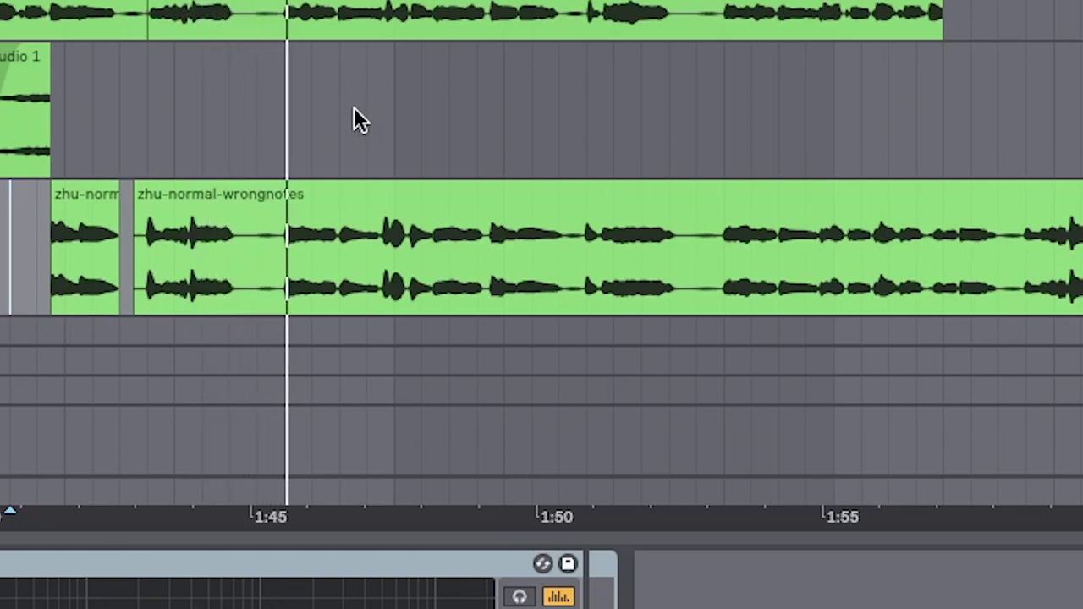
{"action": "scroll", "coordinate": [354, 106], "scroll_direction": "right", "scroll_amount": 1}
{"action": "scroll", "coordinate": [354, 108], "scroll_direction": "right", "scroll_amount": 5}
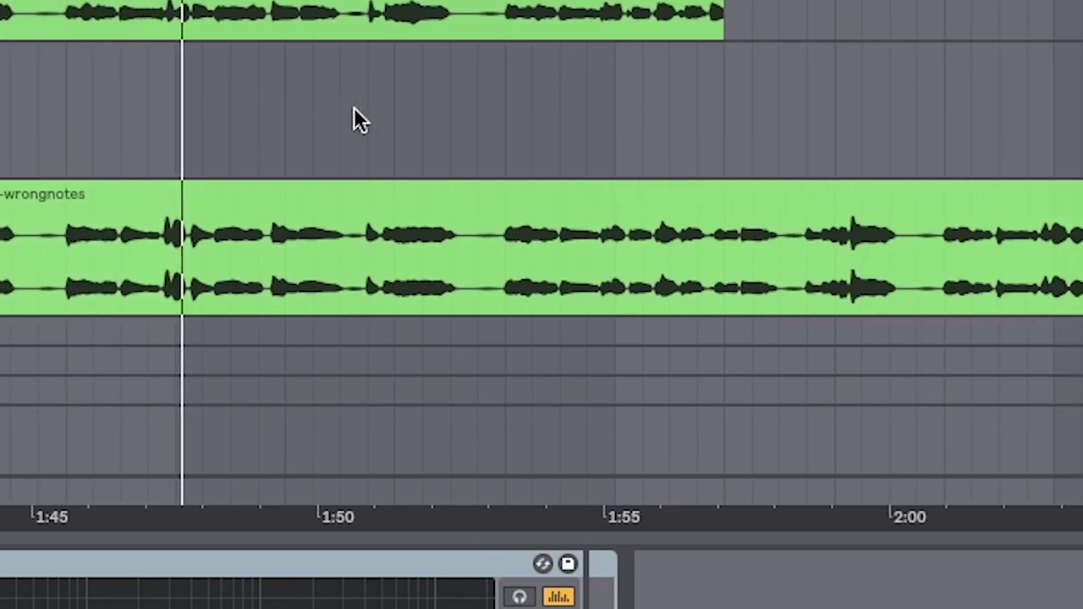